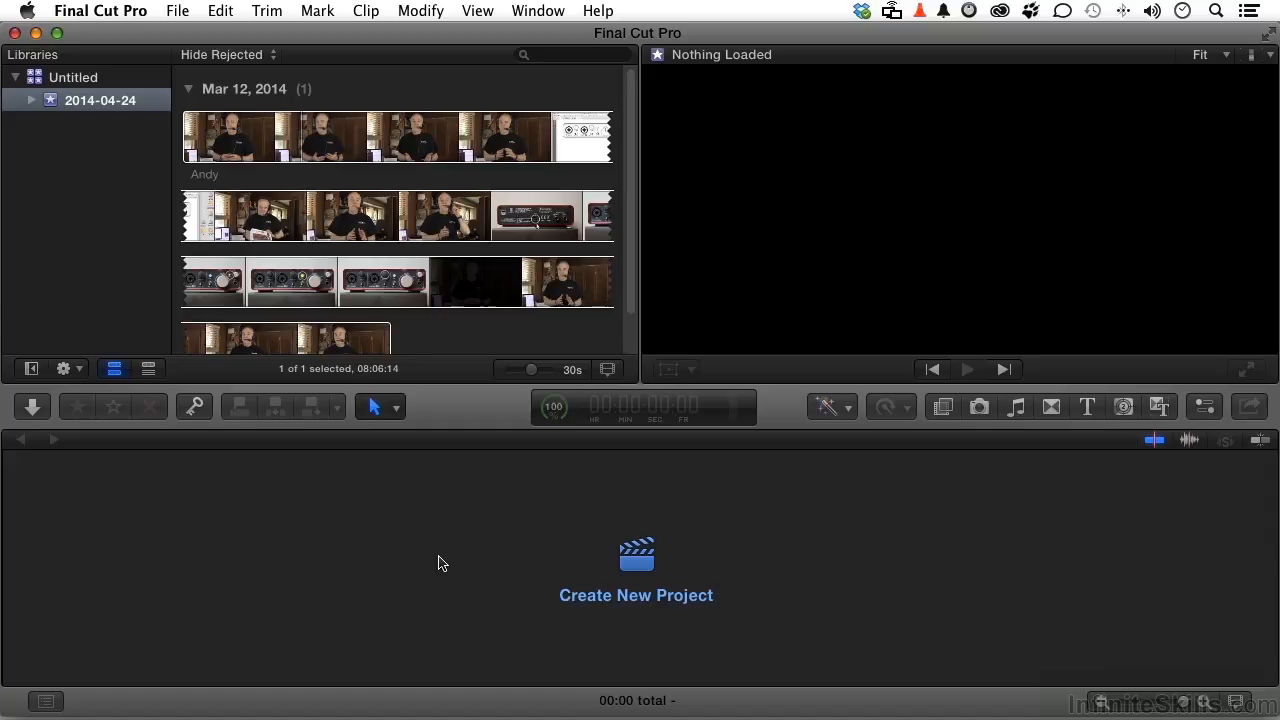
Step: Open the Command Editor, list the Marking group's commands, and highlight their assigned keys on the virtual keyboard
{"action": "left_click", "coordinate": [108, 12]}
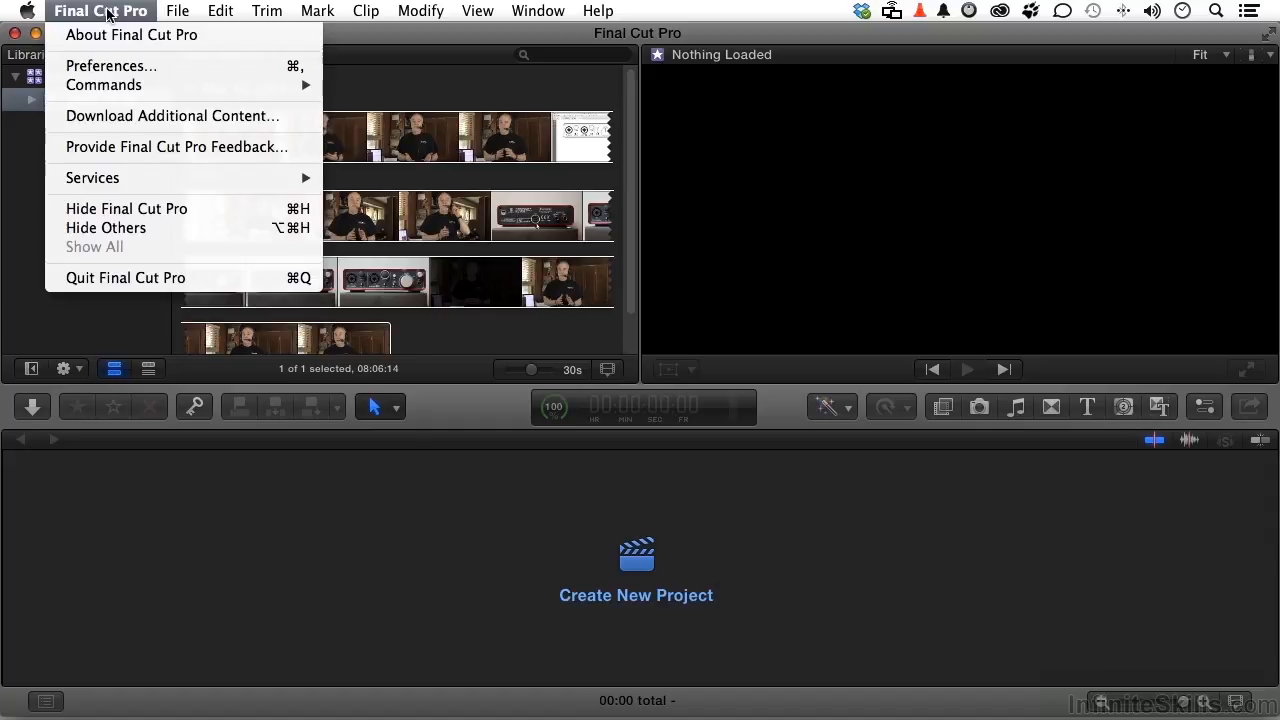
{"action": "mouse_move", "coordinate": [107, 86]}
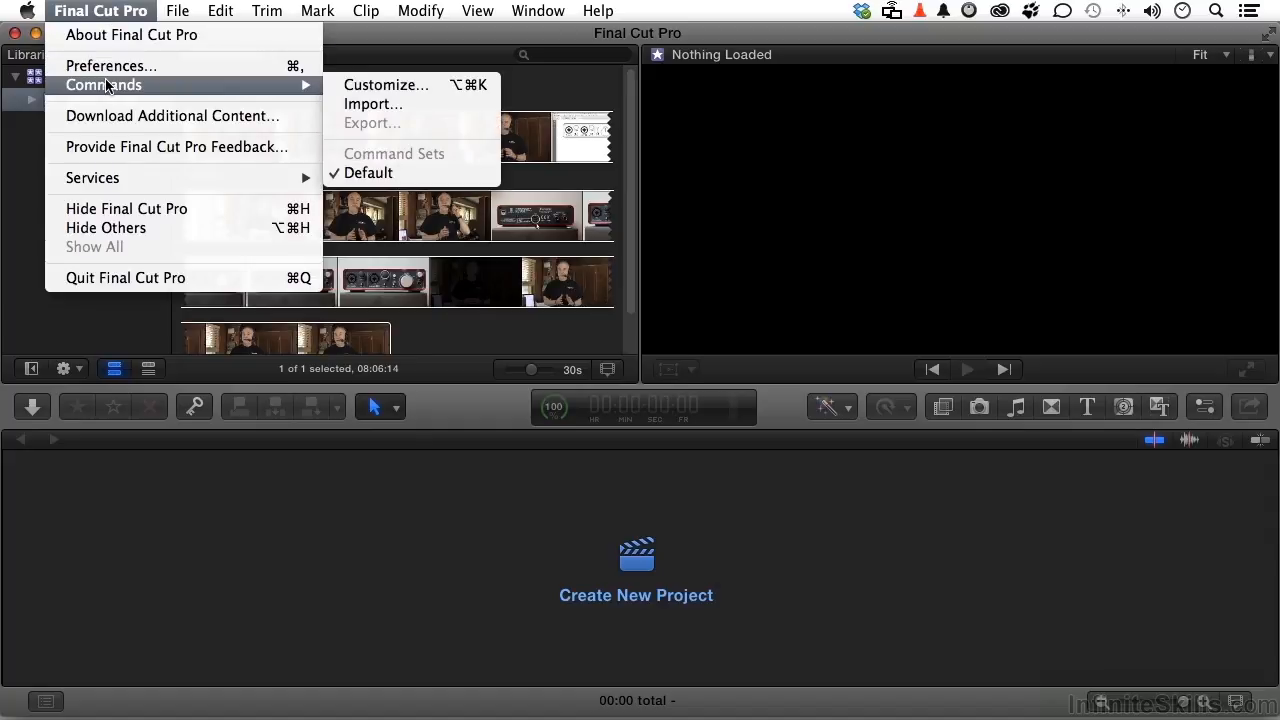
{"action": "left_click", "coordinate": [347, 90]}
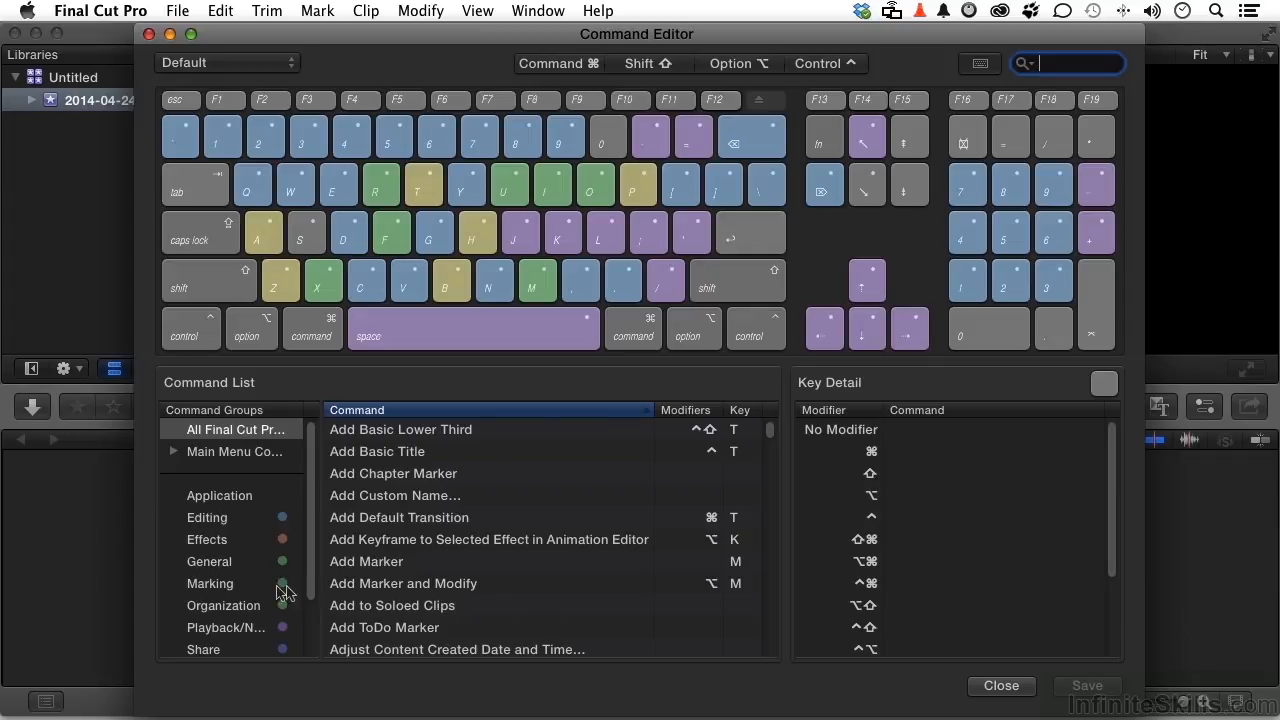
{"action": "left_click", "coordinate": [223, 585]}
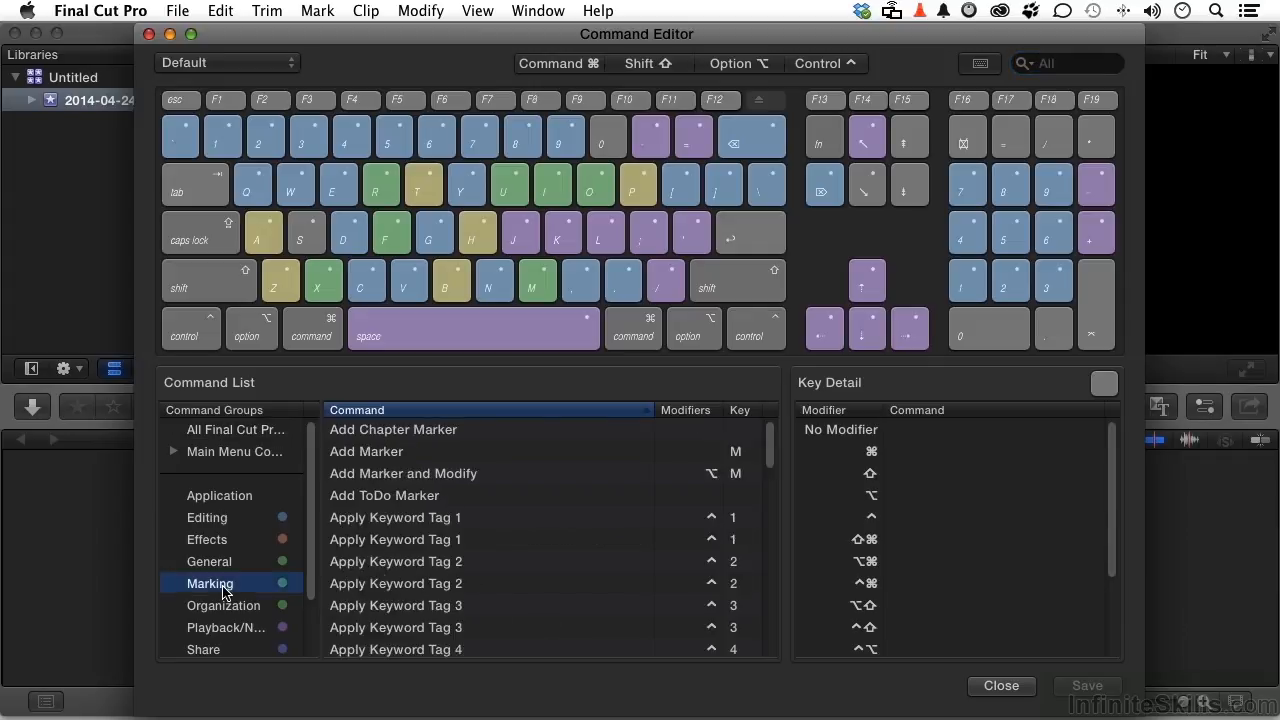
{"action": "scroll", "coordinate": [585, 558], "scroll_direction": "down", "scroll_amount": 5}
{"action": "scroll", "coordinate": [585, 558], "scroll_direction": "up", "scroll_amount": 5}
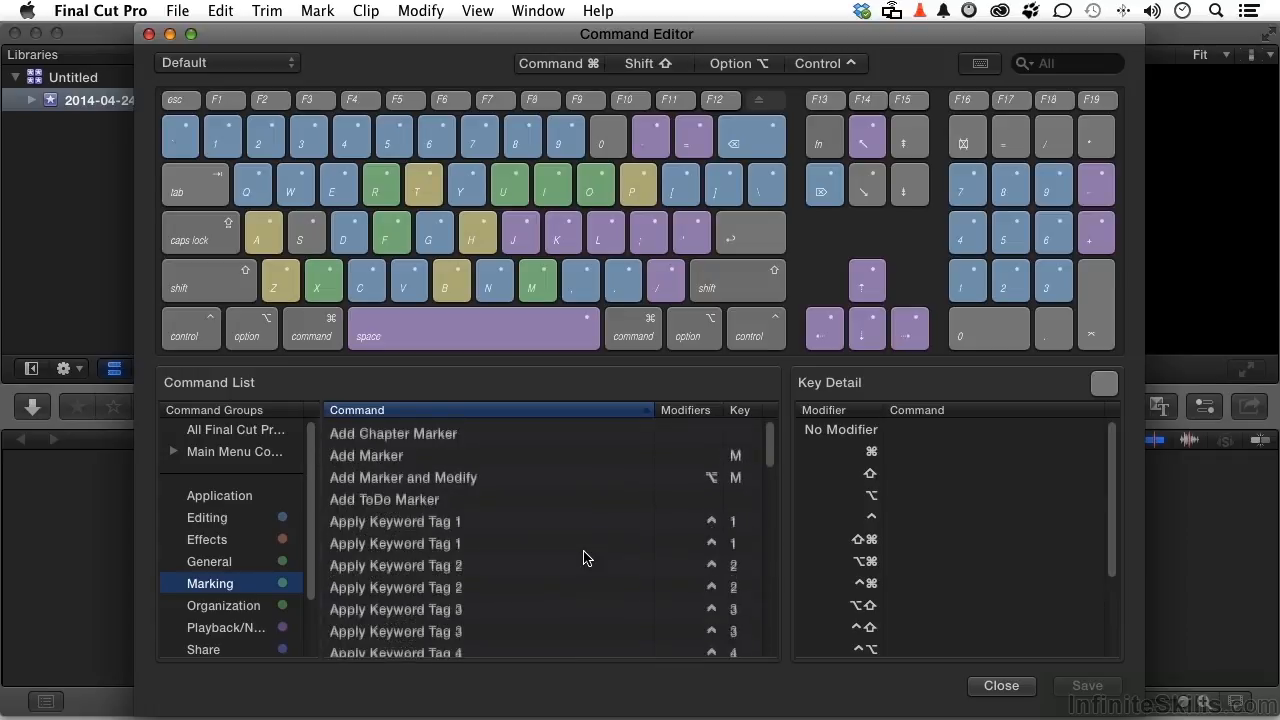
{"action": "left_click", "coordinate": [980, 65]}
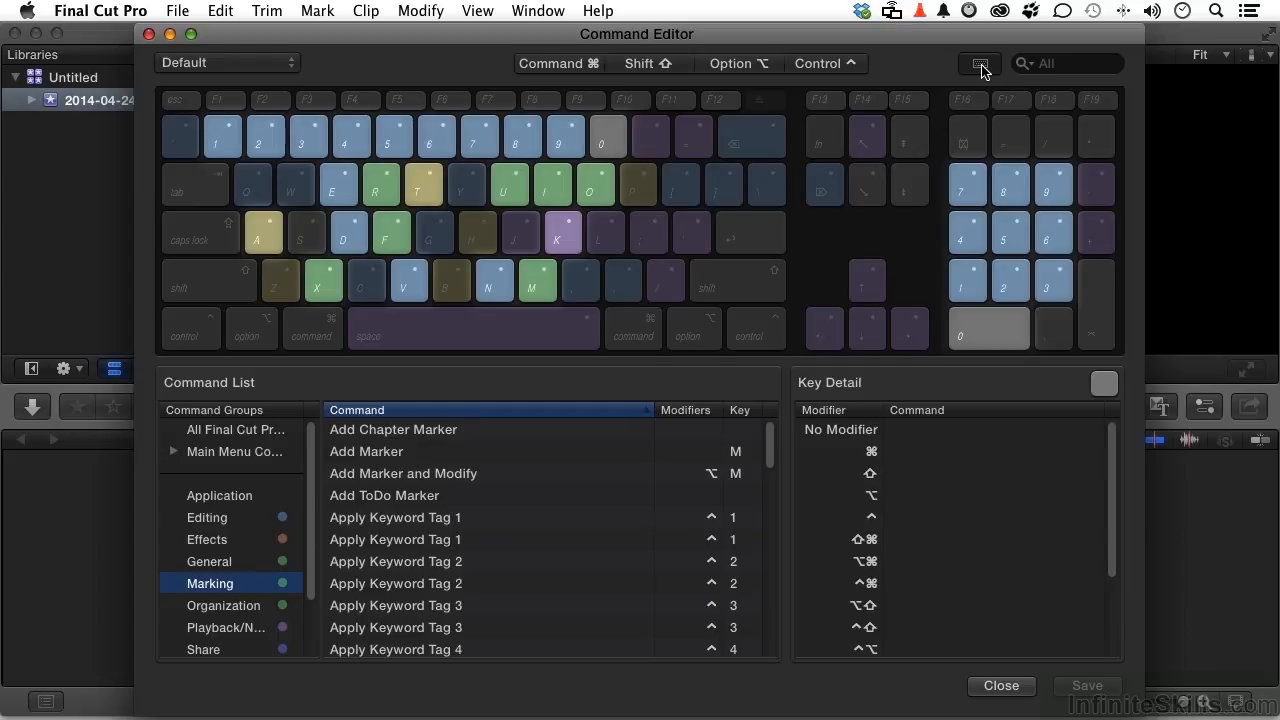
{"action": "scroll", "coordinate": [548, 556], "scroll_direction": "down", "scroll_amount": 3}
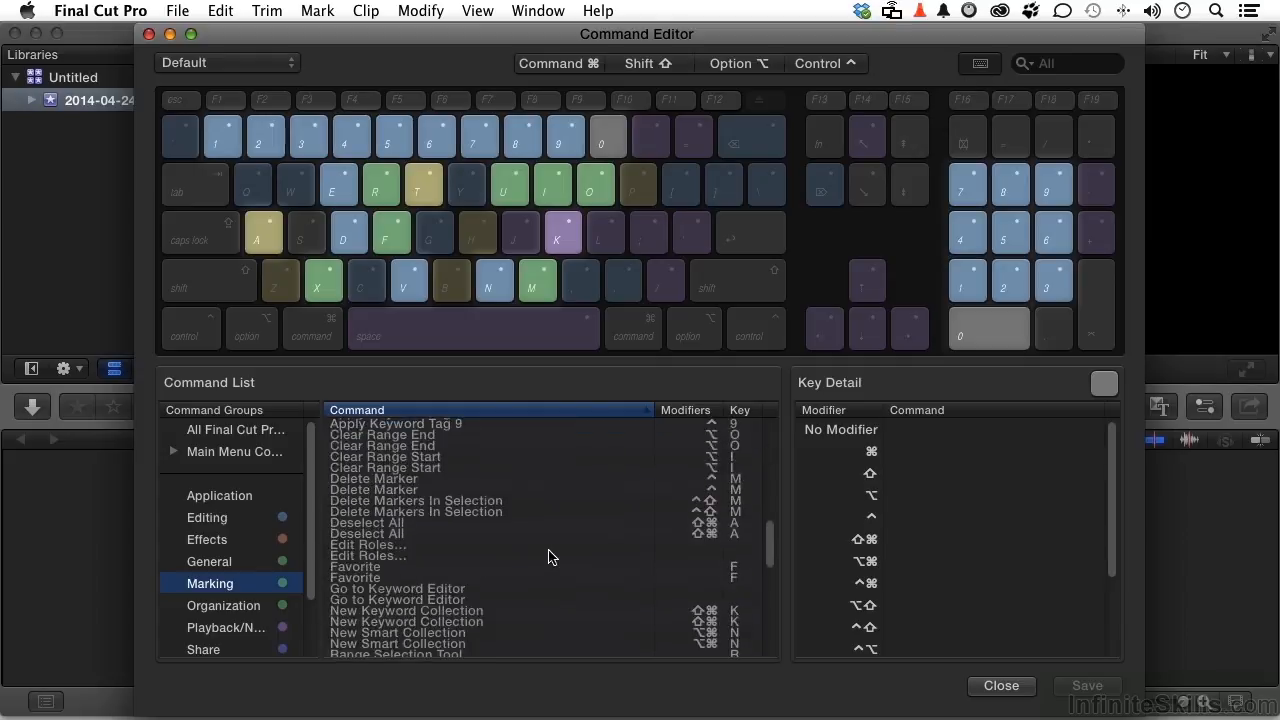
Step: In the Effects command group, review the descriptions of Apply Color Correction from Previous Edit and Add Default Transition
{"action": "left_click", "coordinate": [224, 547]}
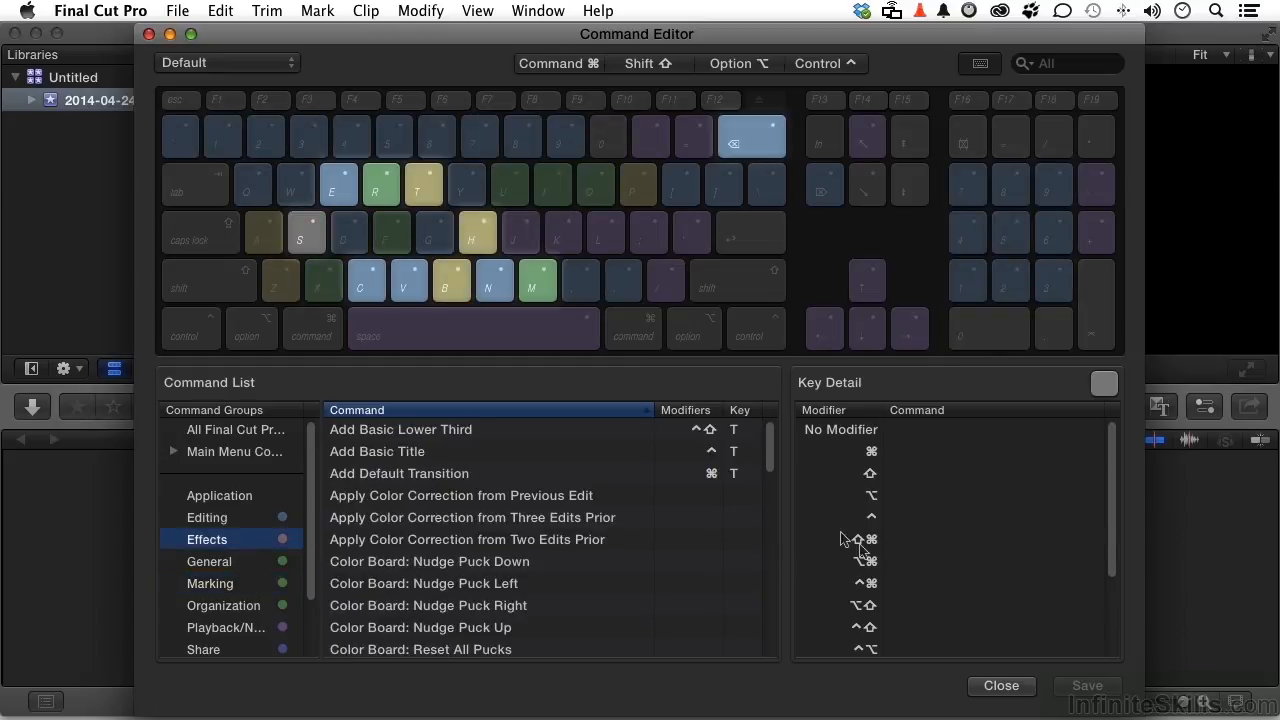
{"action": "left_click", "coordinate": [537, 497]}
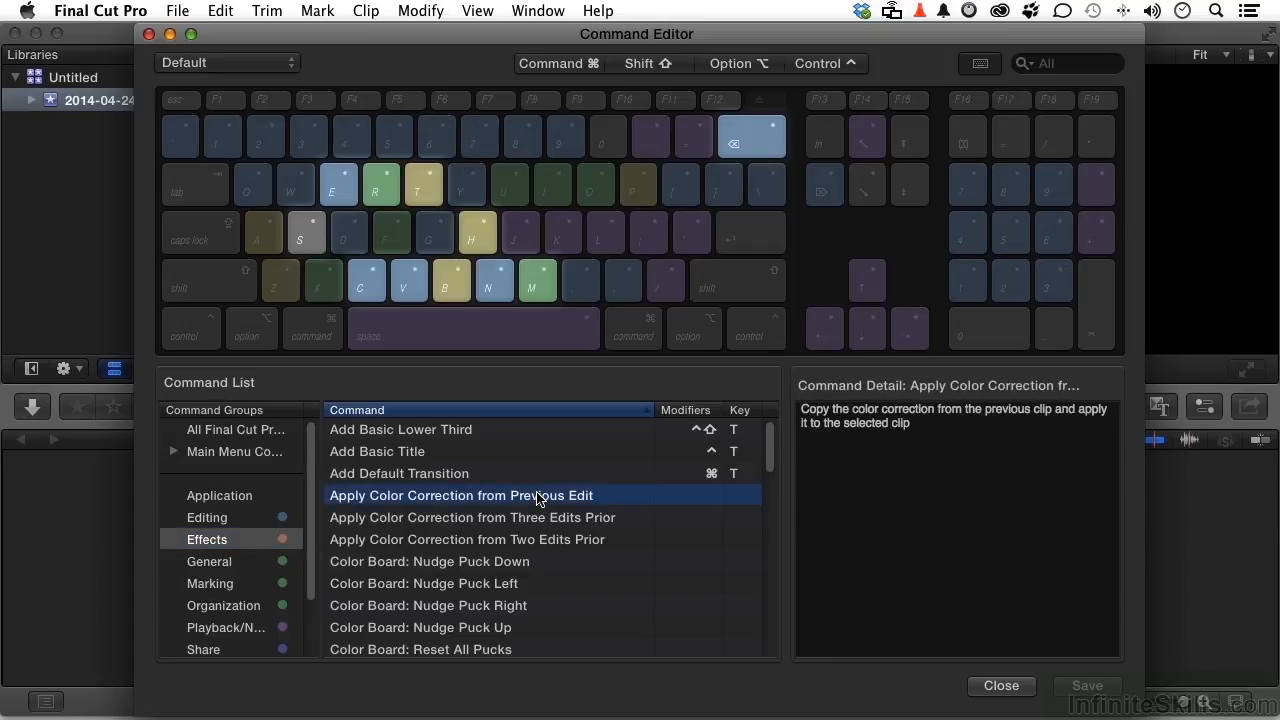
{"action": "left_click", "coordinate": [537, 479]}
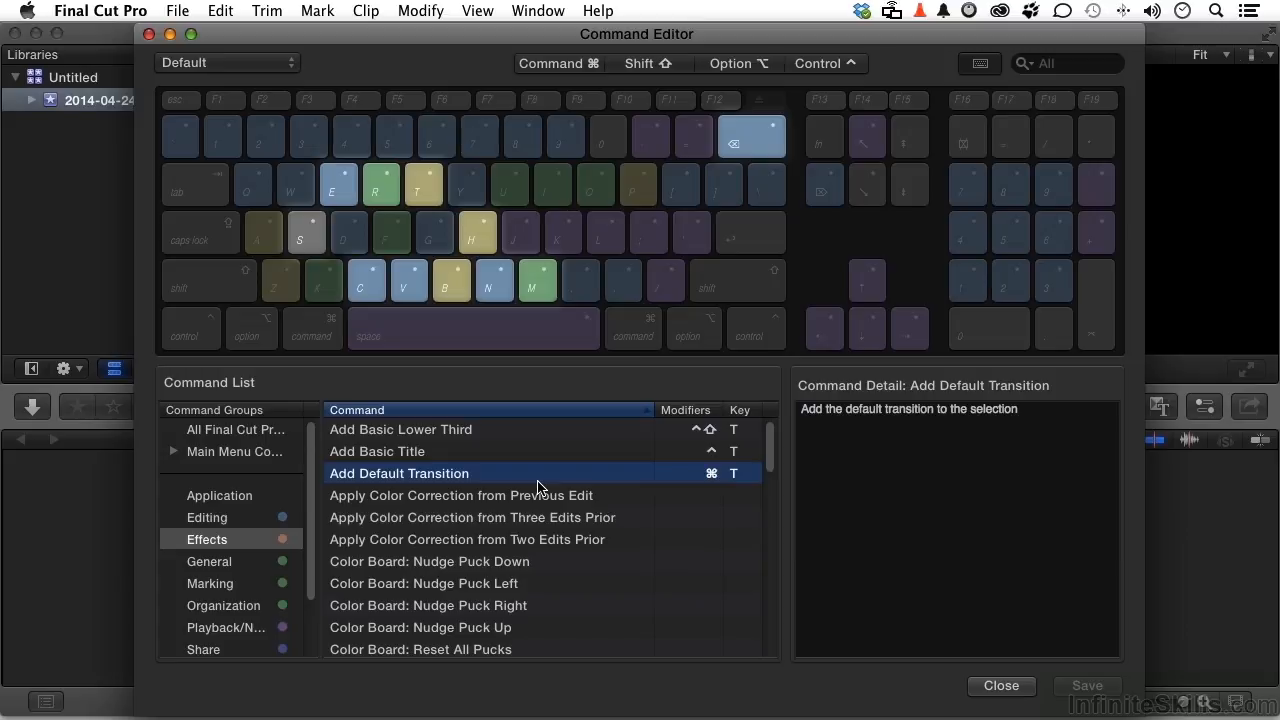
Step: Duplicate the Default command set under a custom name made of the owner's first name and "Special Keys"
{"action": "left_click", "coordinate": [275, 66]}
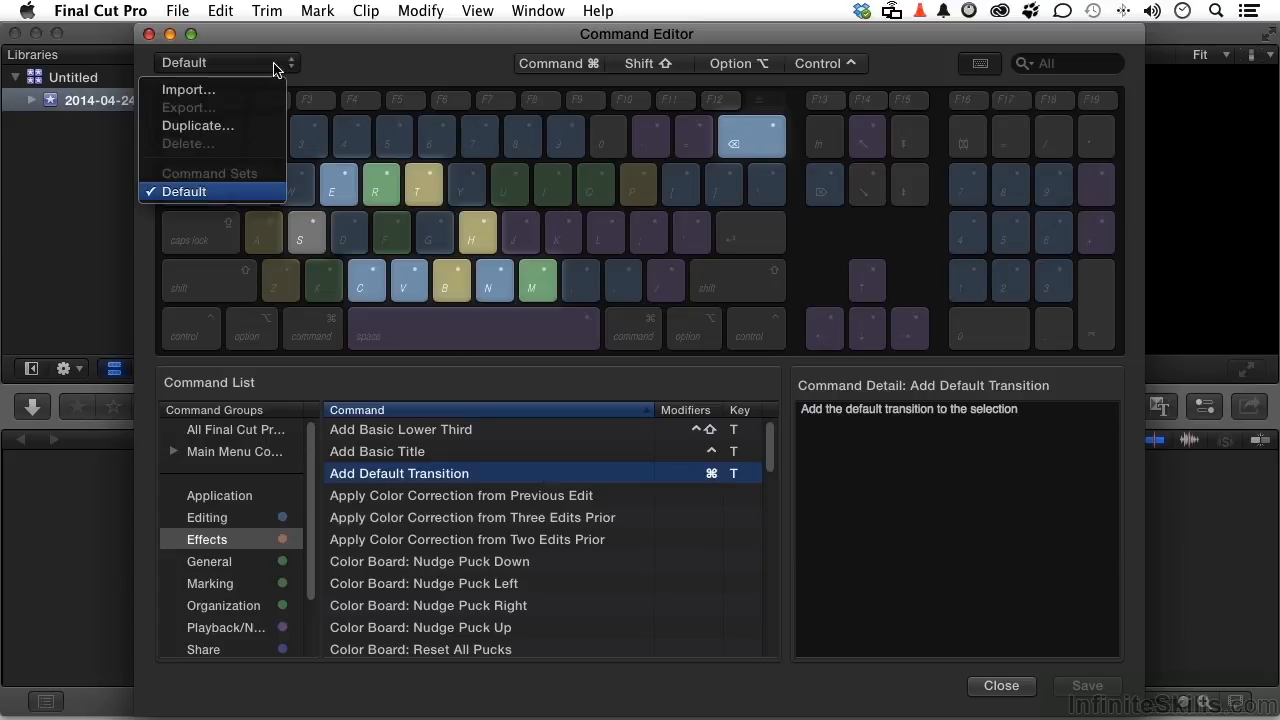
{"action": "left_click", "coordinate": [238, 128]}
{"action": "type", "text": "And"}
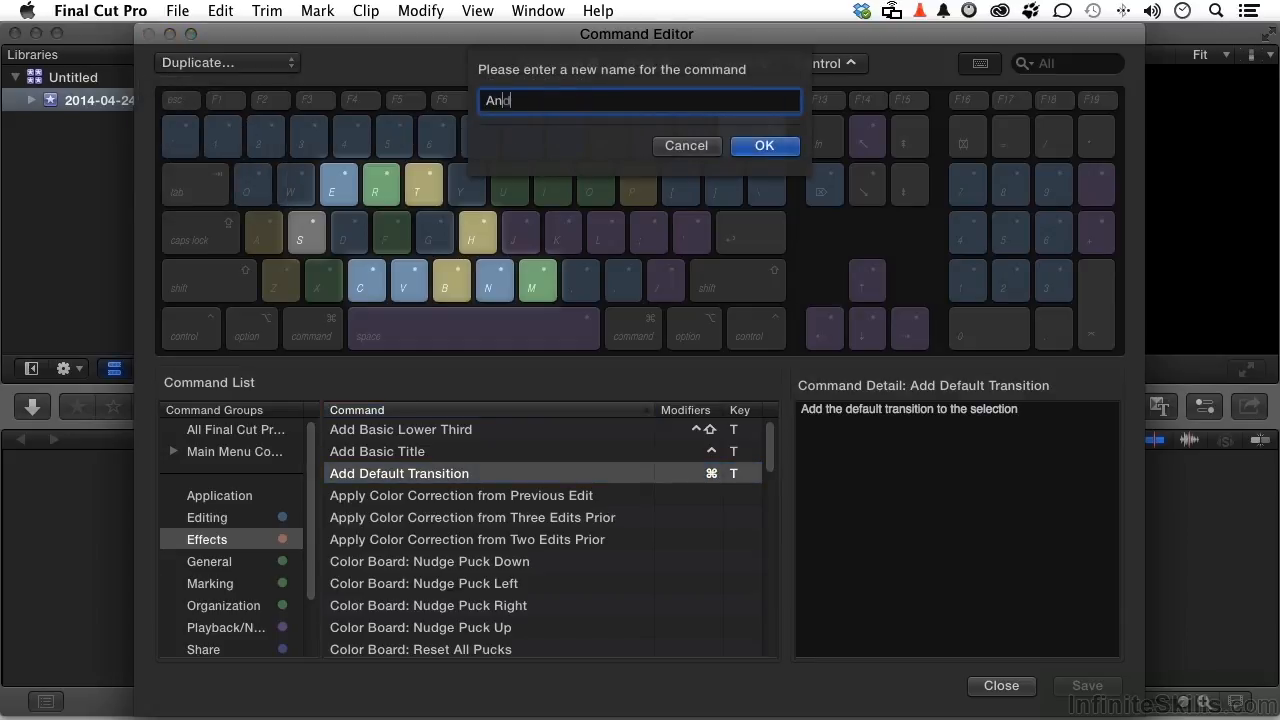
{"action": "type", "text": "y's Special Keys"}
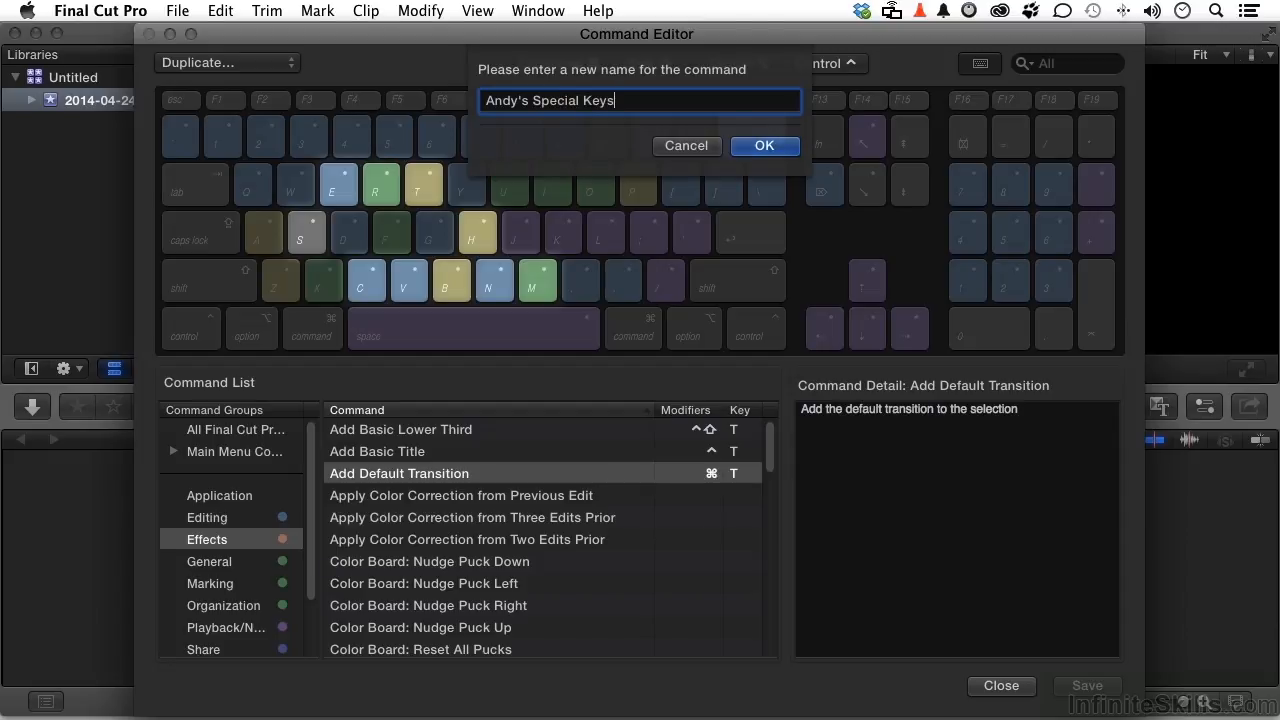
{"action": "left_click", "coordinate": [766, 146]}
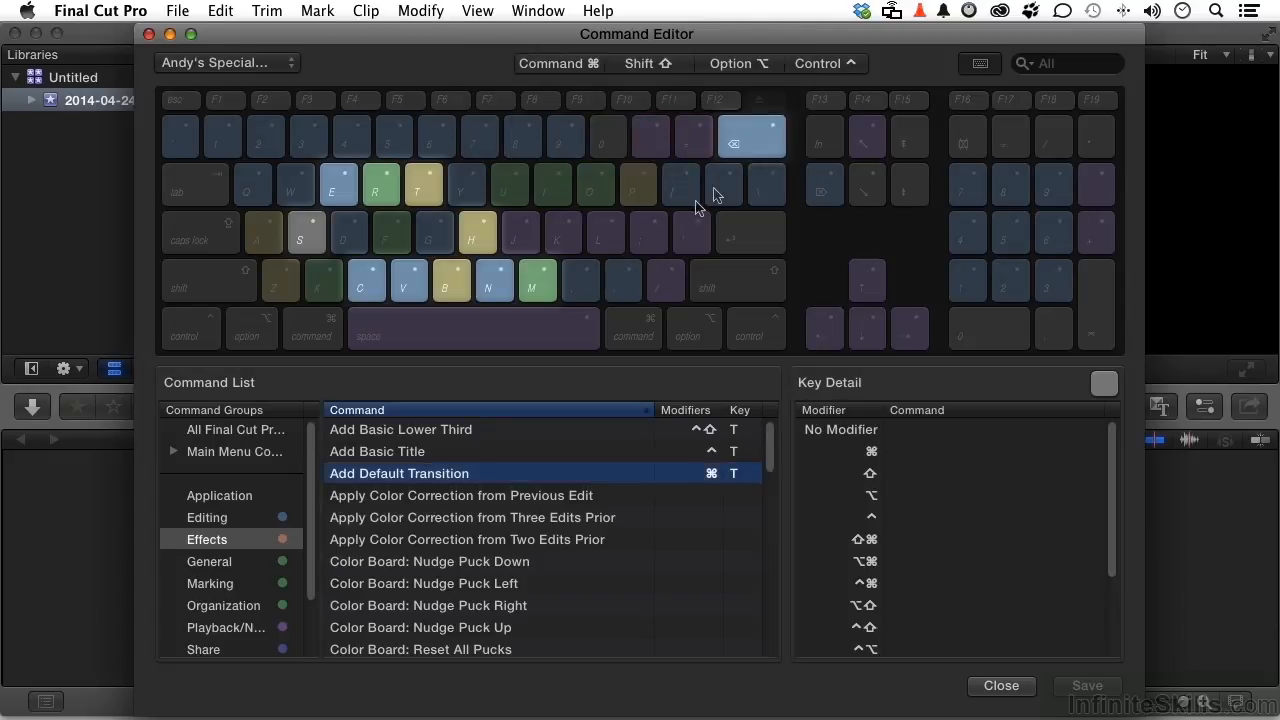
Step: Select the Send to Compressor command in the Share command group
{"action": "scroll", "coordinate": [324, 532], "scroll_direction": "down", "scroll_amount": 2}
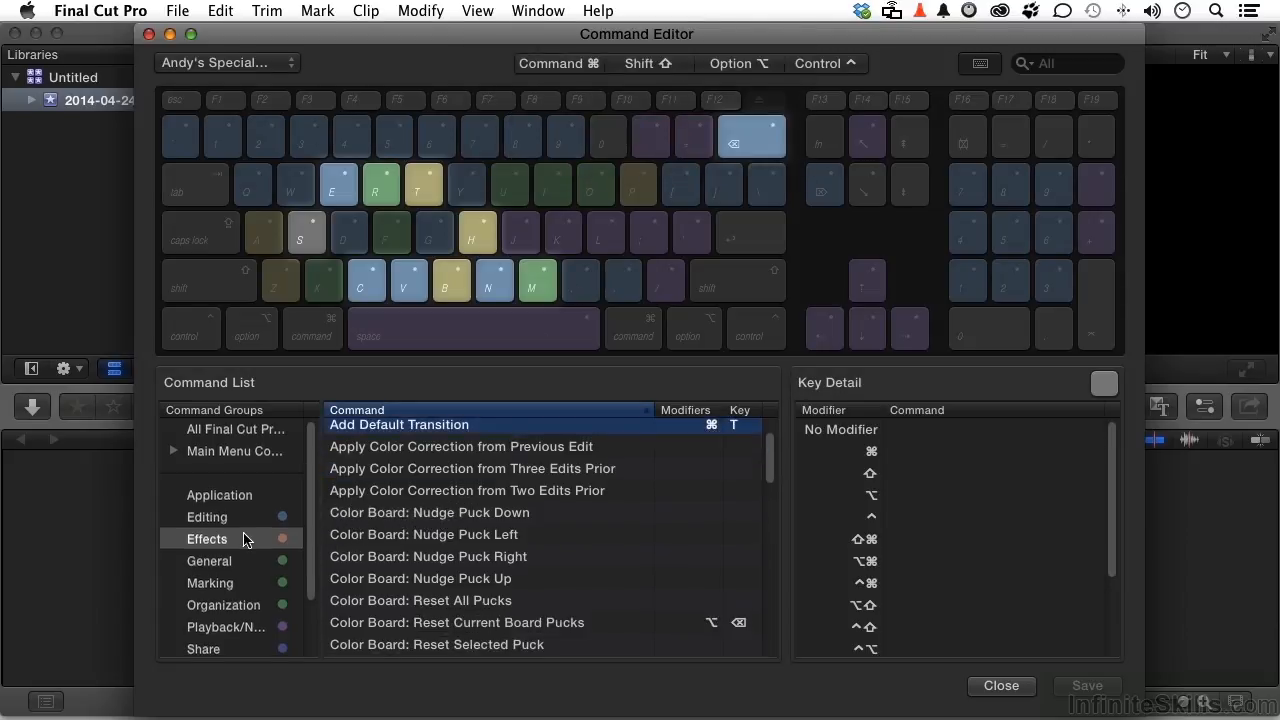
{"action": "scroll", "coordinate": [246, 536], "scroll_direction": "down", "scroll_amount": 2}
{"action": "left_click", "coordinate": [216, 623]}
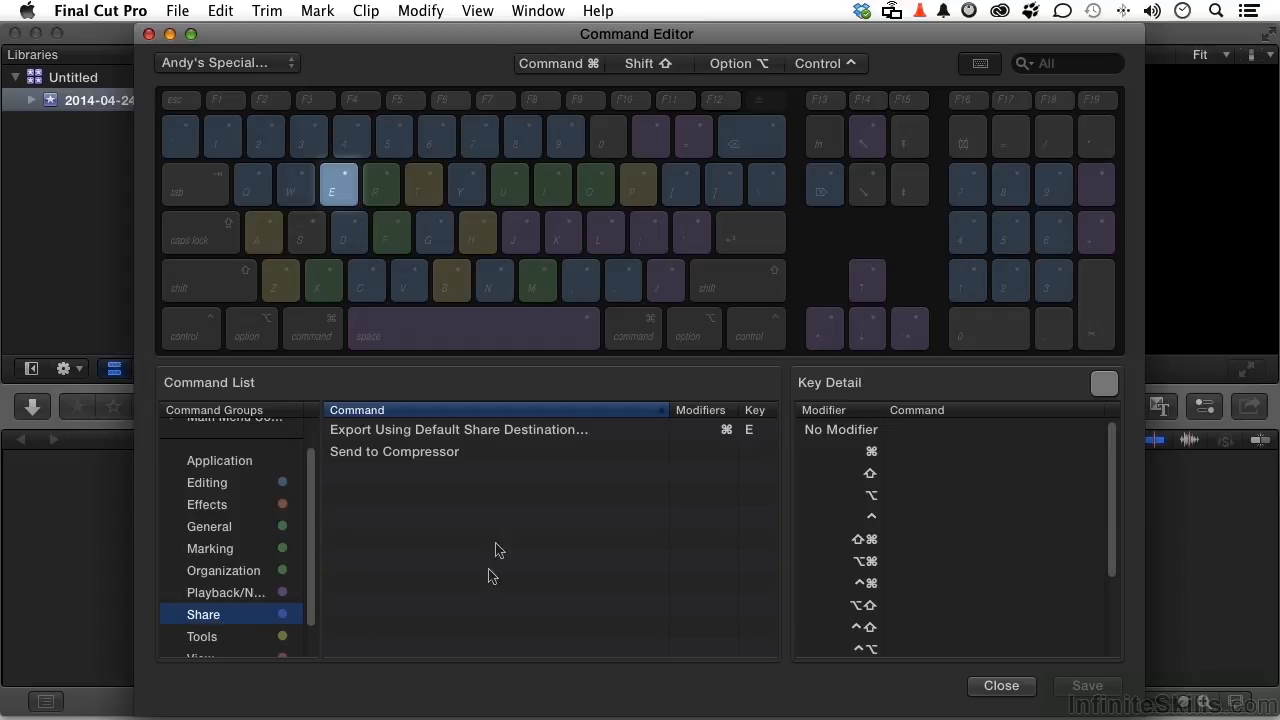
{"action": "left_click", "coordinate": [457, 456]}
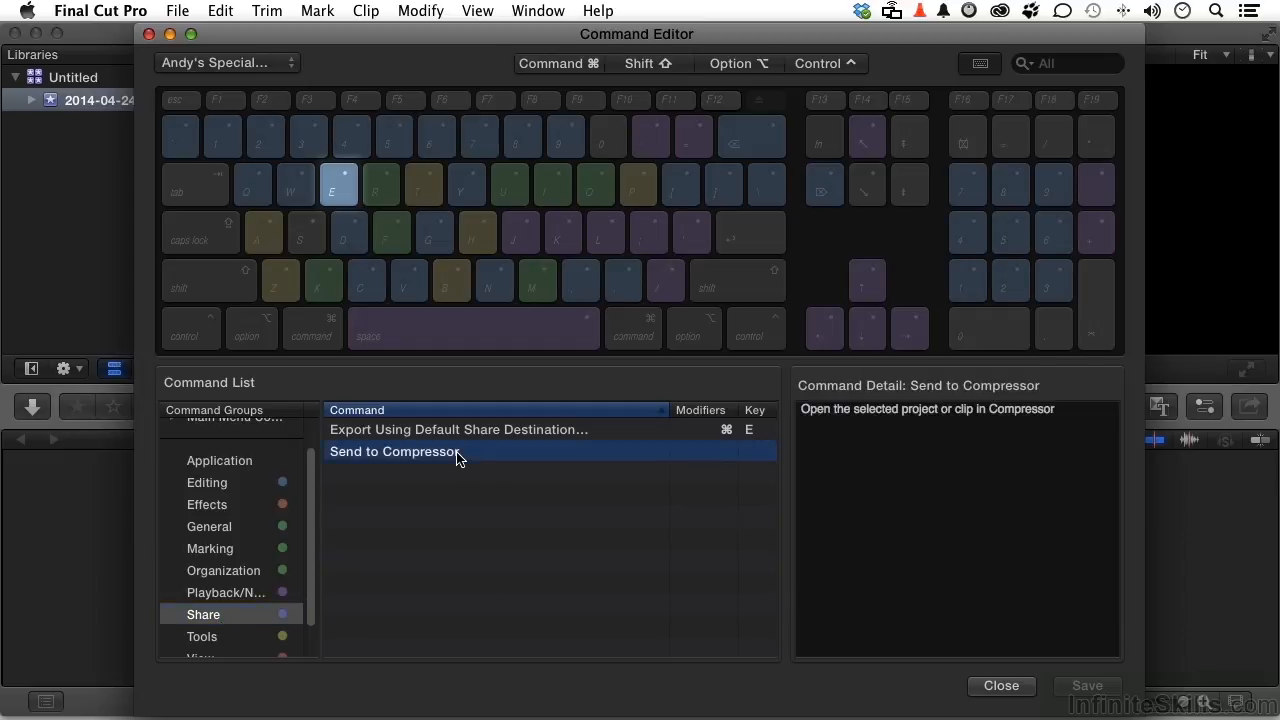
{"action": "key", "text": "super"}
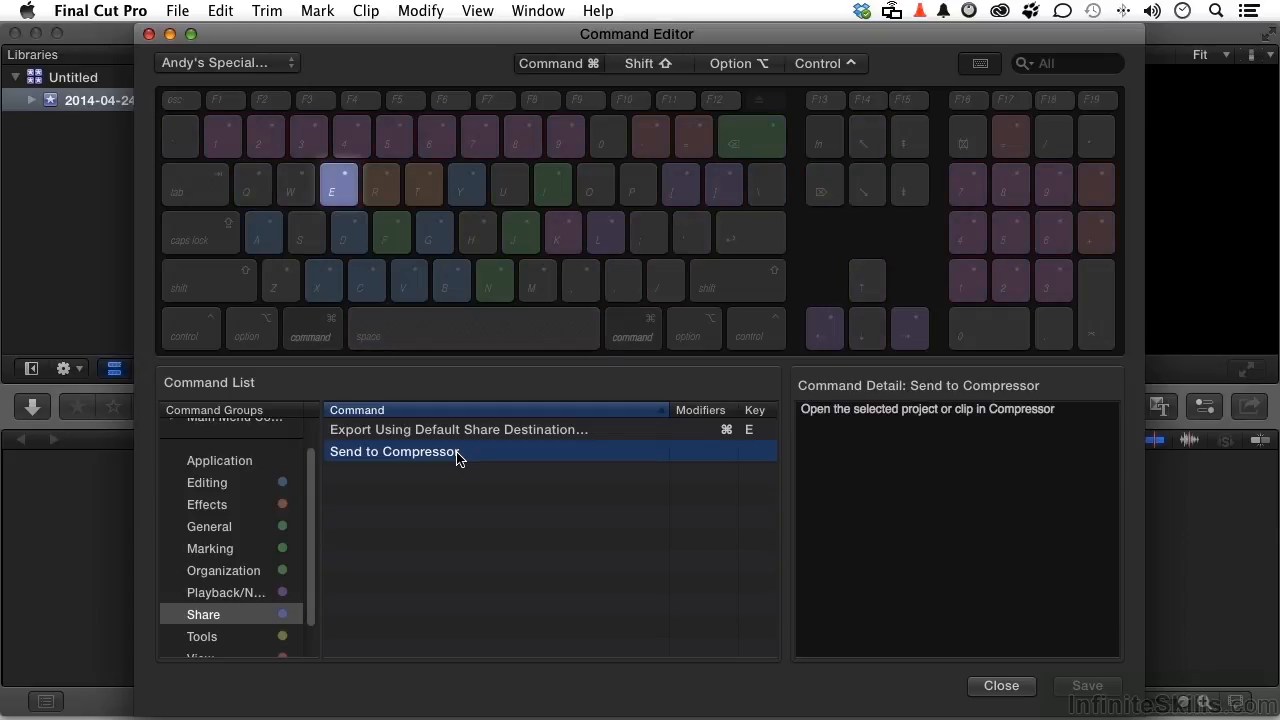
{"action": "key", "text": "super+n"}
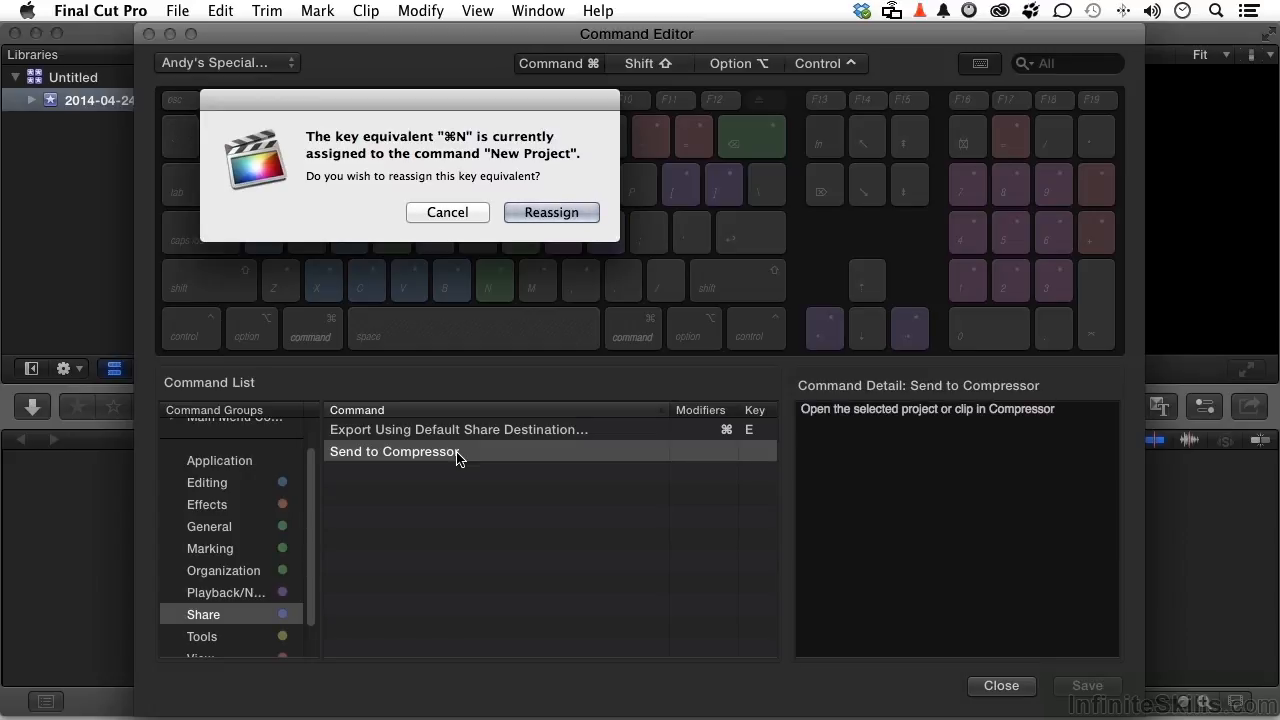
{"action": "key", "text": "Escape"}
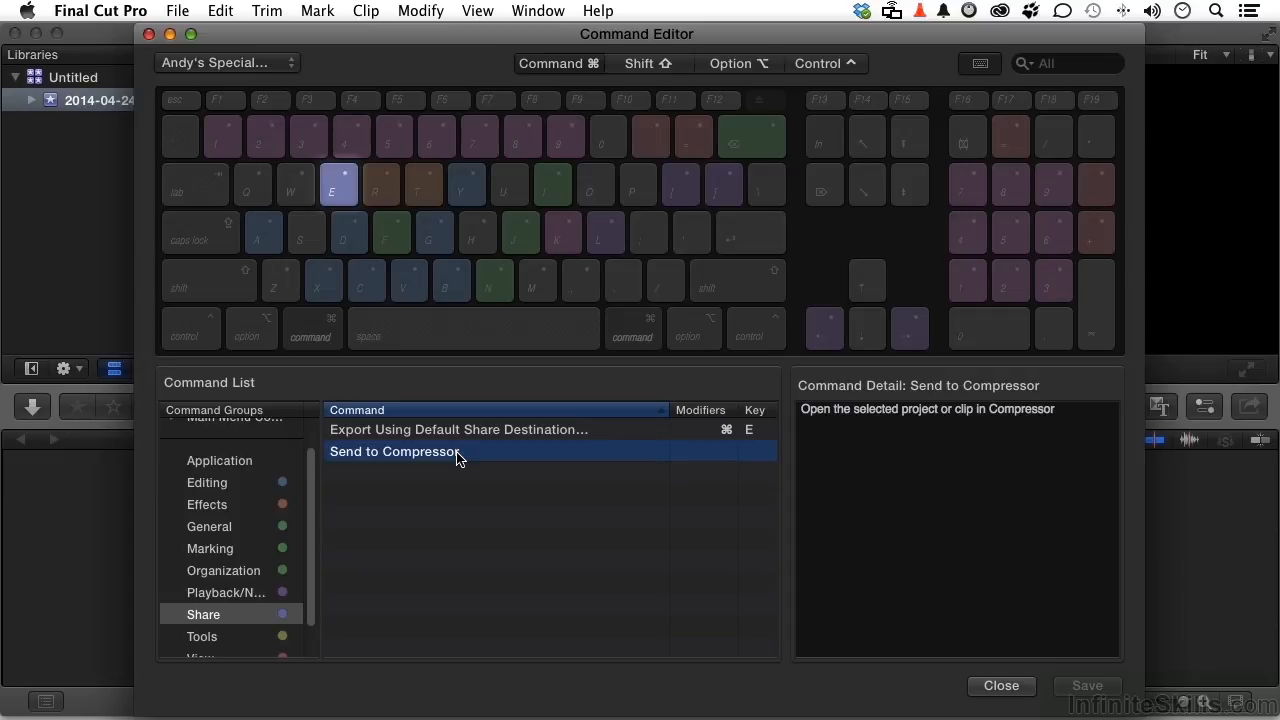
Step: Assign Command-/ to Send to Compressor, then save the command set and close the Command Editor
{"action": "key", "text": "super+slash"}
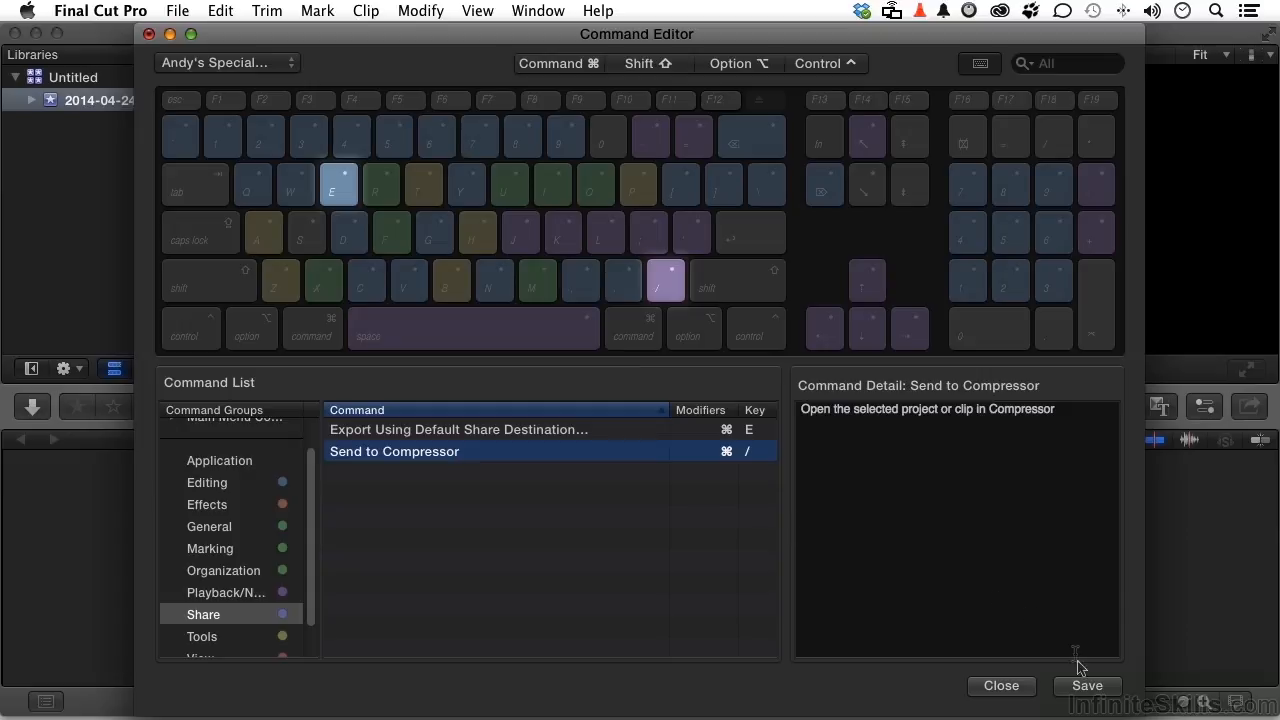
{"action": "left_click", "coordinate": [1088, 688]}
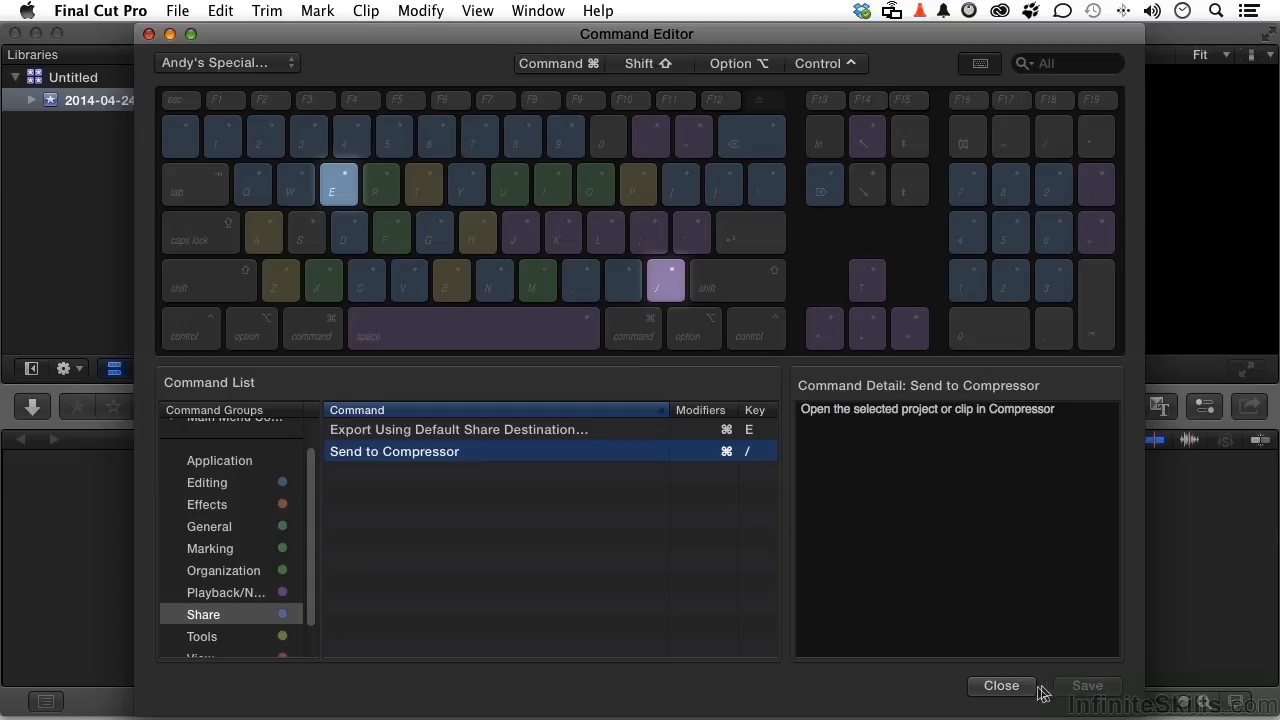
{"action": "left_click", "coordinate": [1004, 688]}
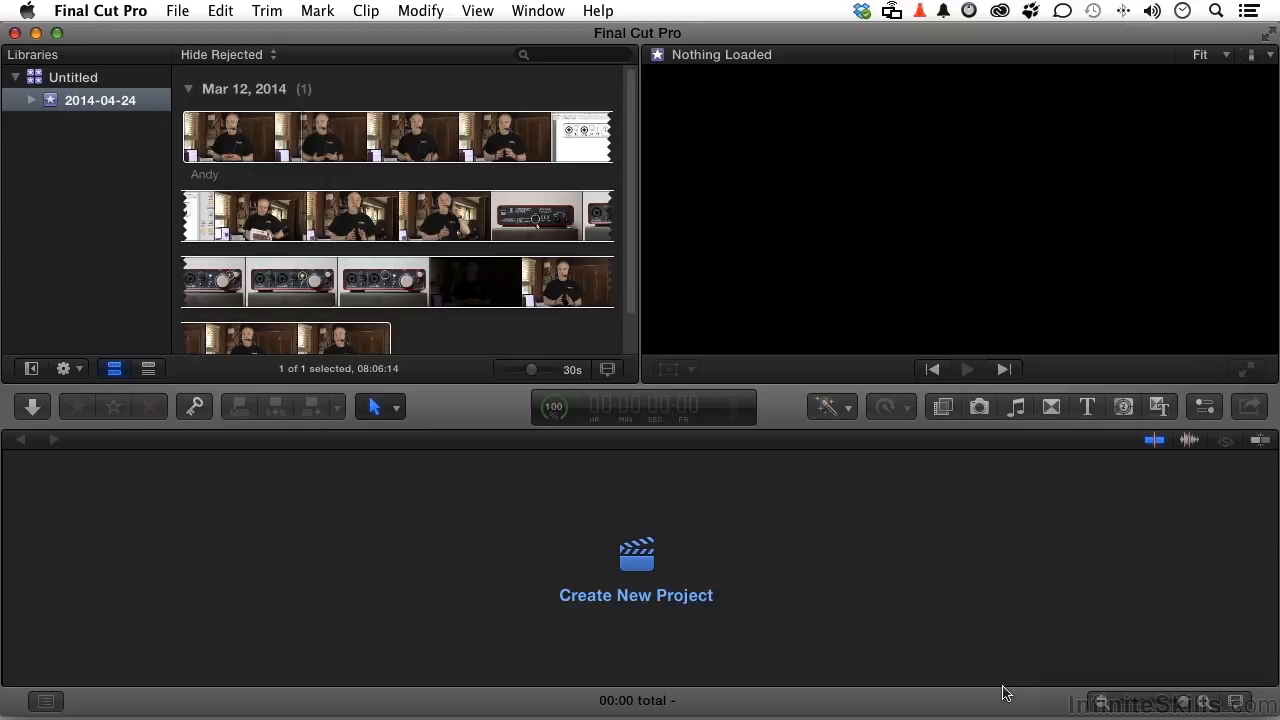
Step: Select the Mar 12, 2014 interview clip in the event browser
{"action": "left_click", "coordinate": [466, 214]}
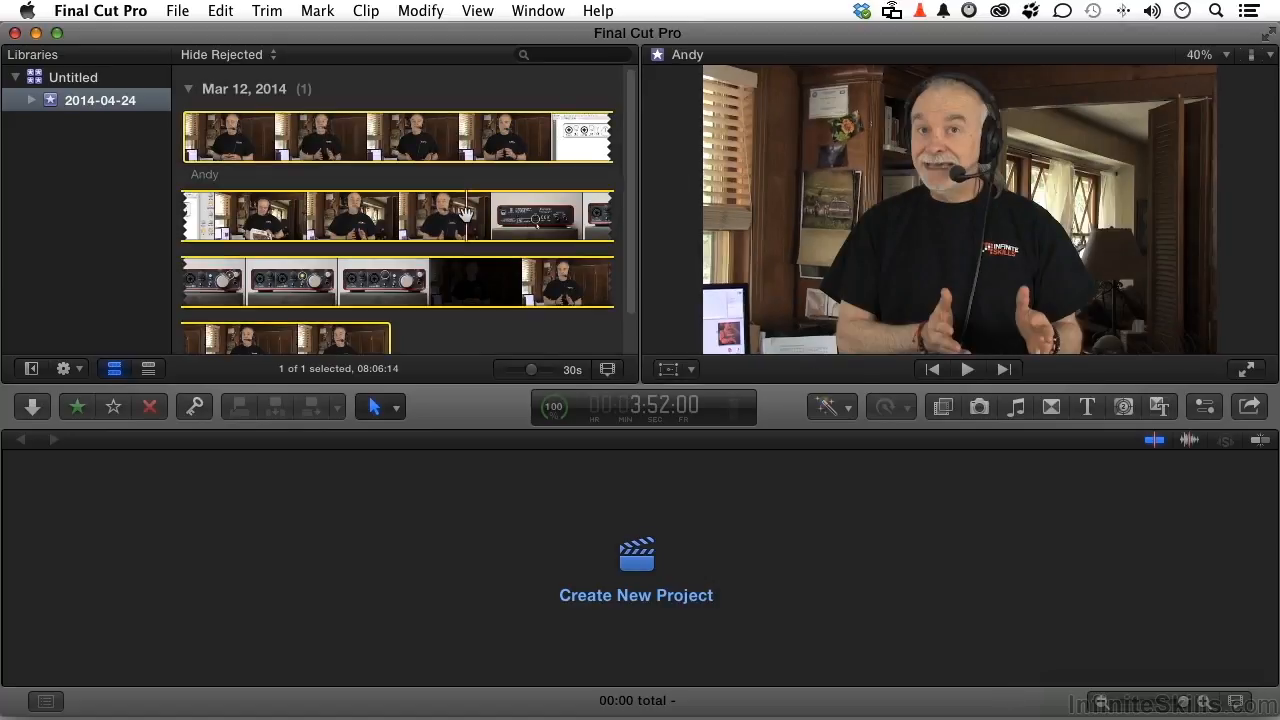
{"action": "key", "text": "super+shift+c"}
{"action": "left_click", "coordinate": [100, 10]}
{"action": "mouse_move", "coordinate": [138, 87]}
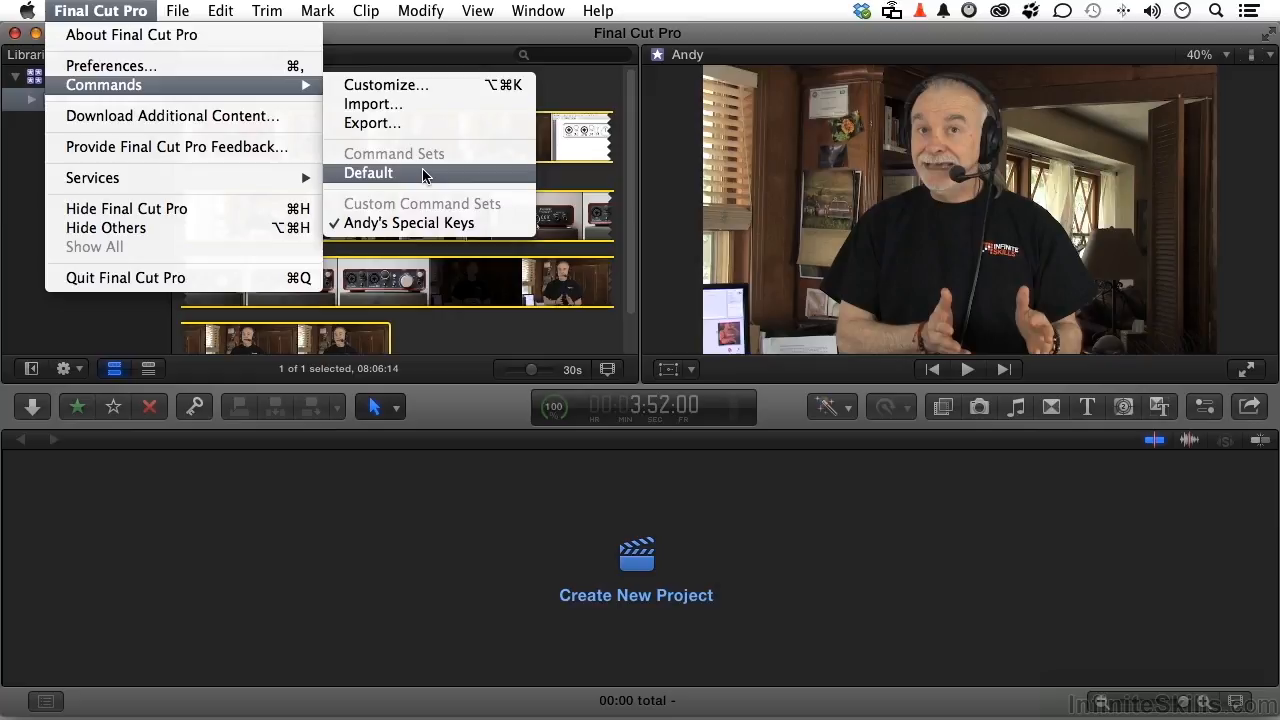
{"action": "left_click", "coordinate": [391, 121]}
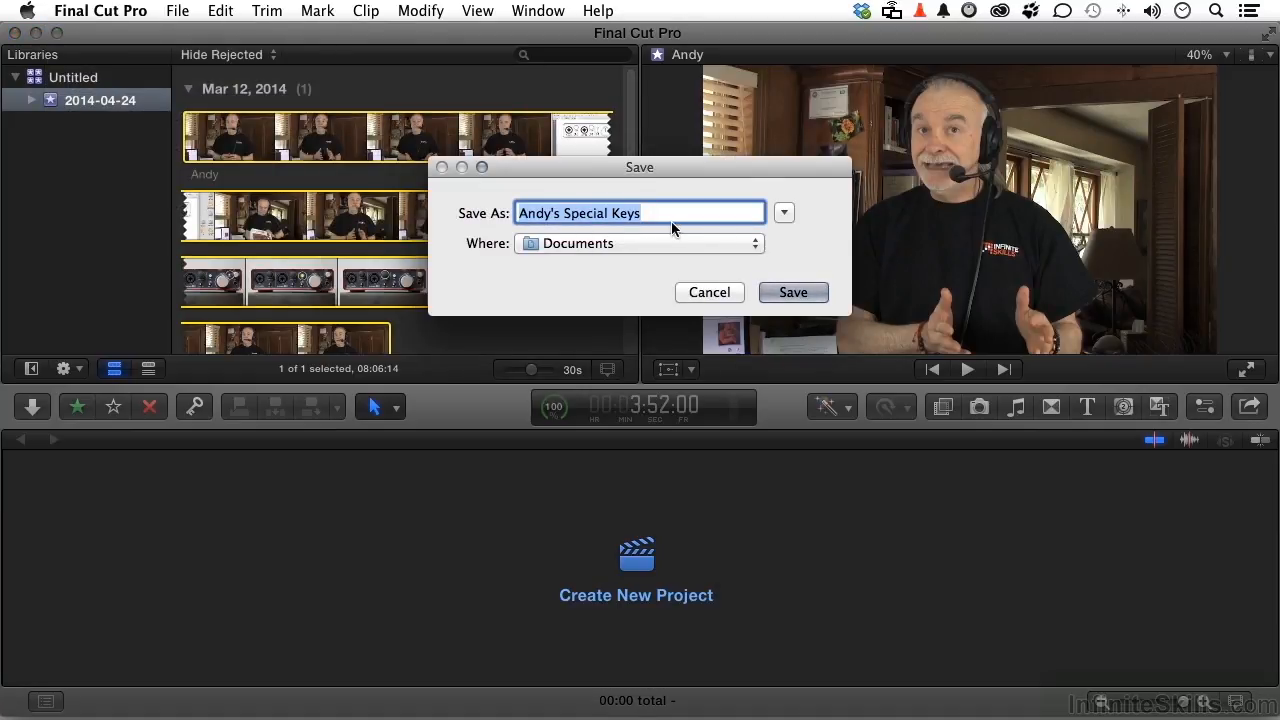
{"action": "left_click", "coordinate": [716, 296]}
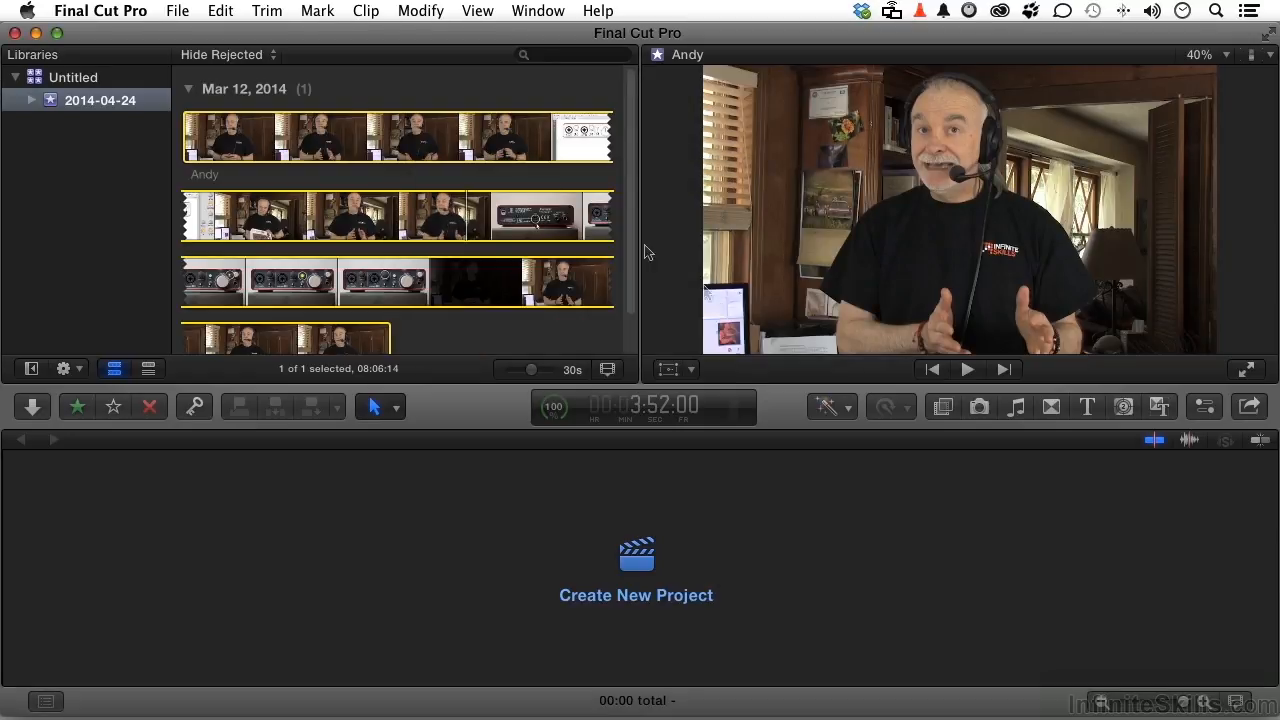
Step: Switch the active command set from the custom set back to Default
{"action": "left_click", "coordinate": [117, 10]}
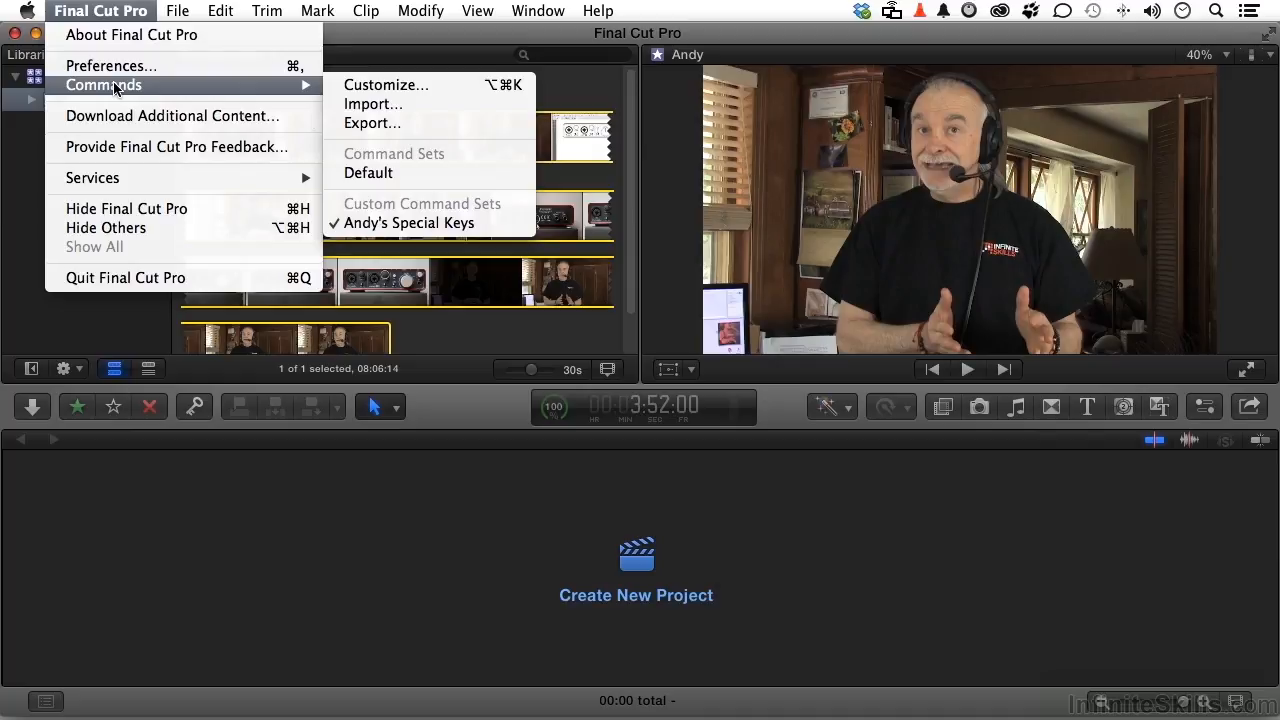
{"action": "left_click", "coordinate": [362, 174]}
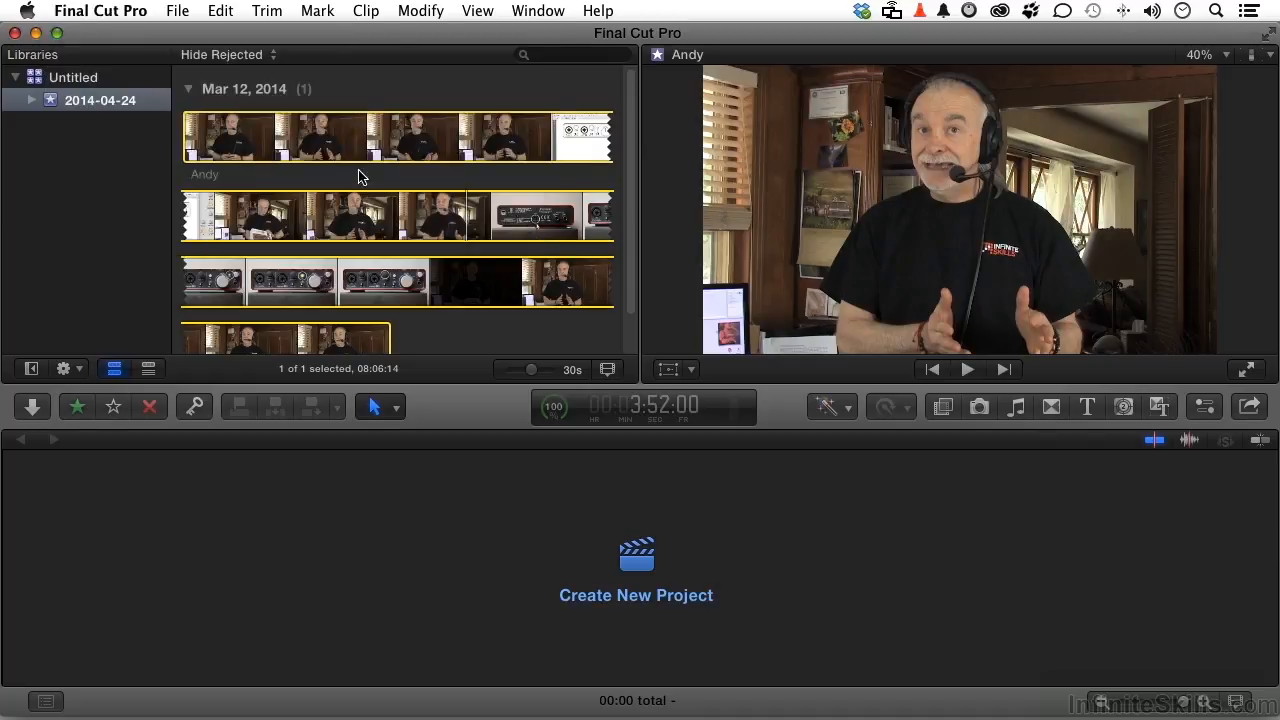